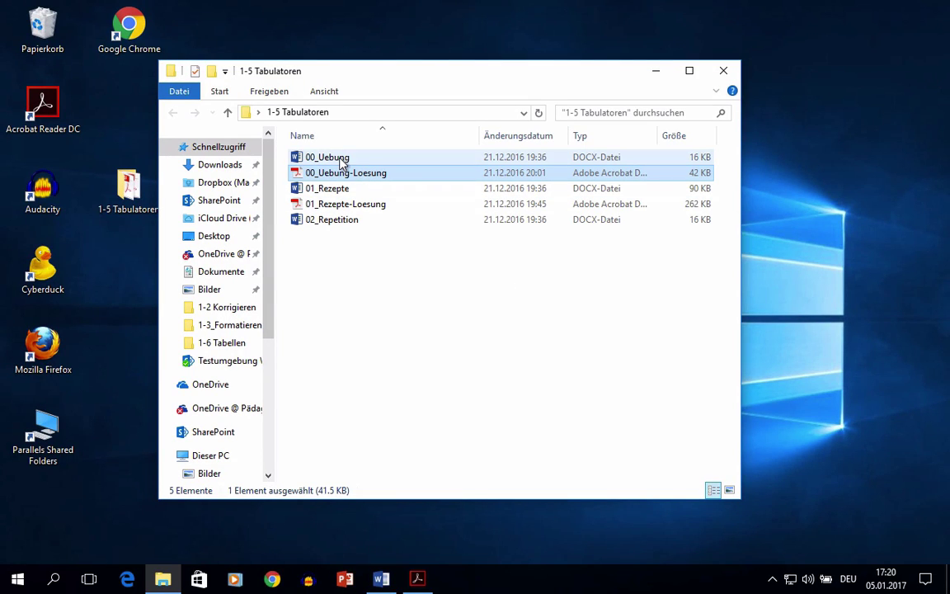
Step: Open 00_Uebung from the 1-5 Tabulatoren folder so the Einkaufsliste appears in Word
mouse_move(341, 162)
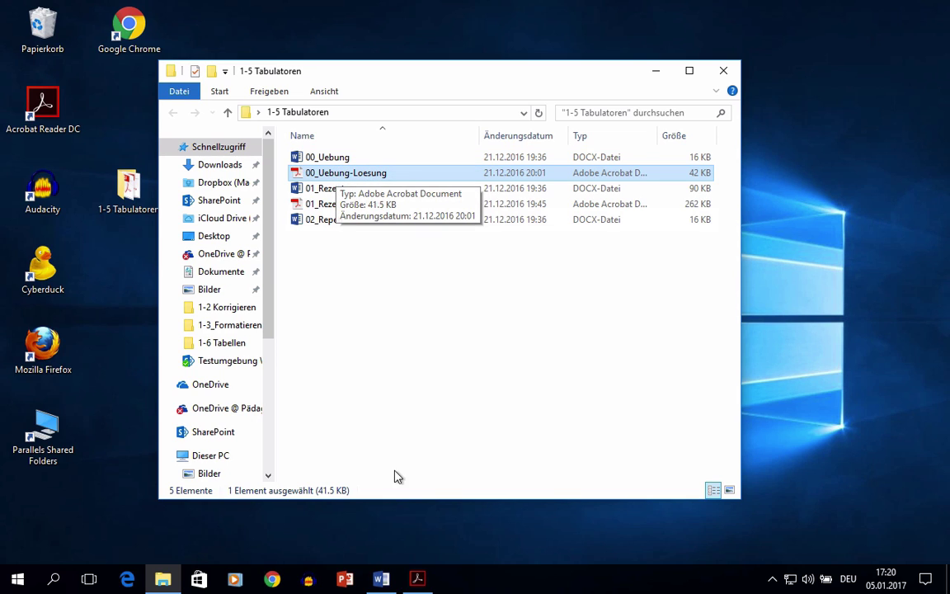
left_click(381, 579)
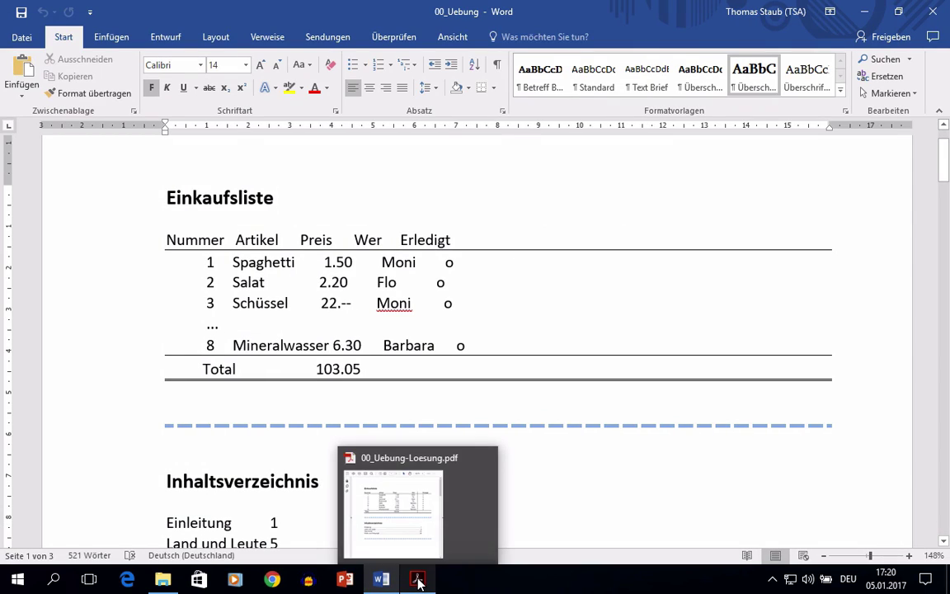
left_click(418, 580)
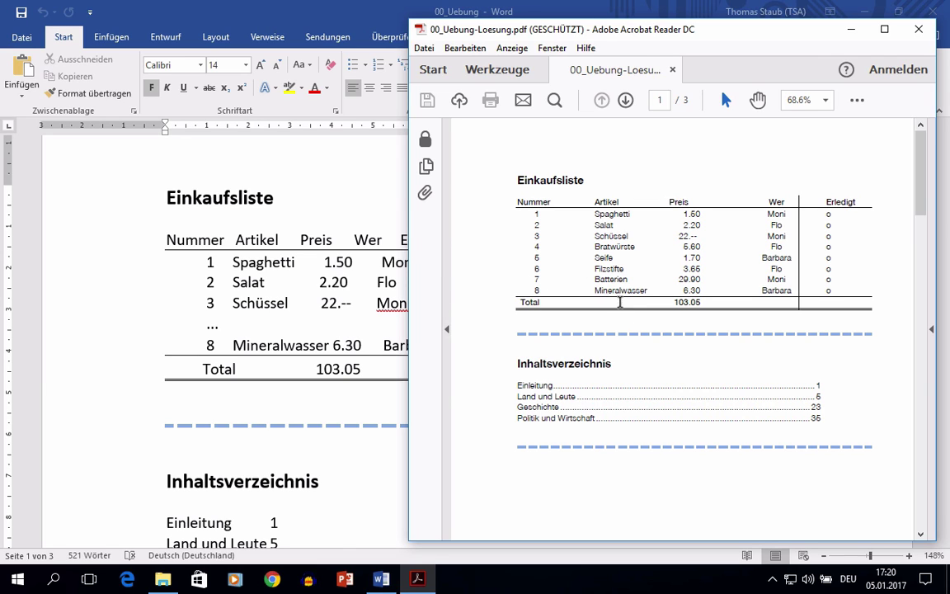
key("alt+Tab")
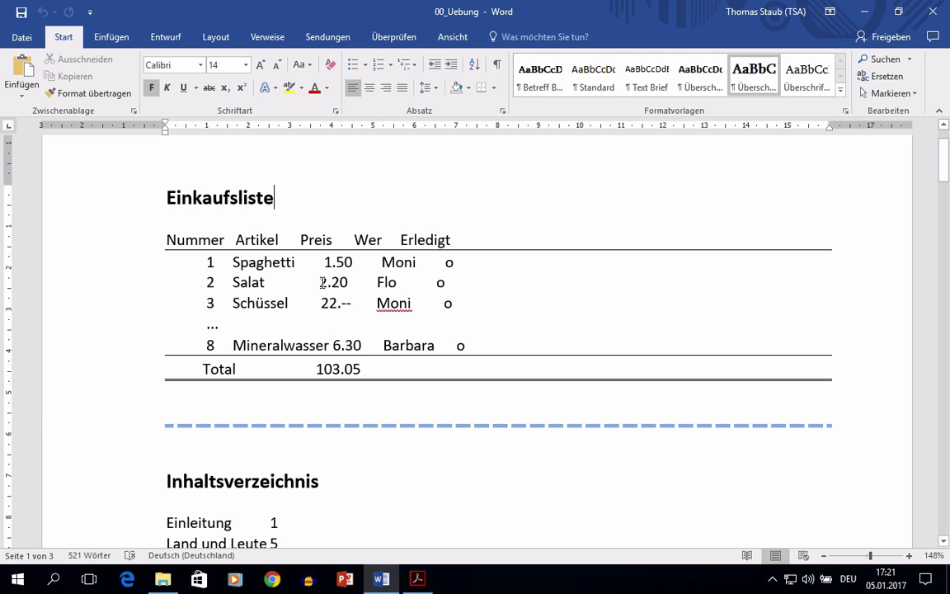
Step: With the cursor in the list's price column, turn on the ¶ formatting marks
left_click(322, 282)
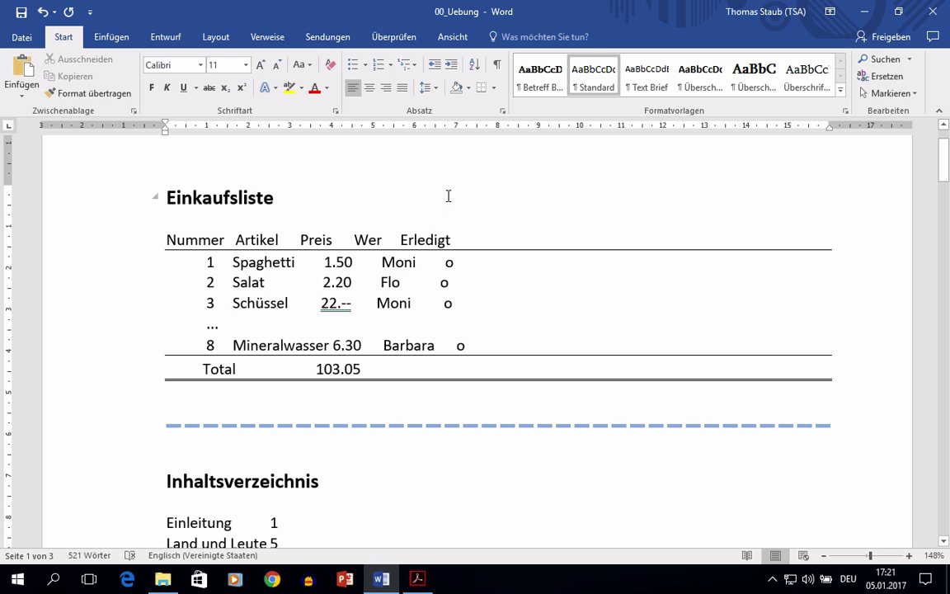
left_click(499, 66)
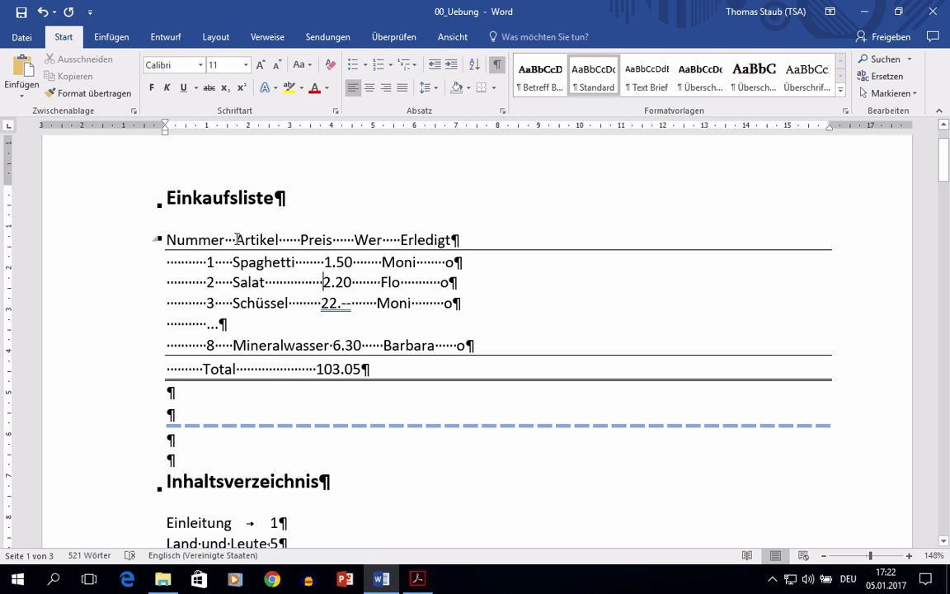
Step: Replace the space runs between Nummer, Artikel, Preis, Wer, Erledigt and before item 1 with tabs
left_click_drag(237, 239, 226, 239)
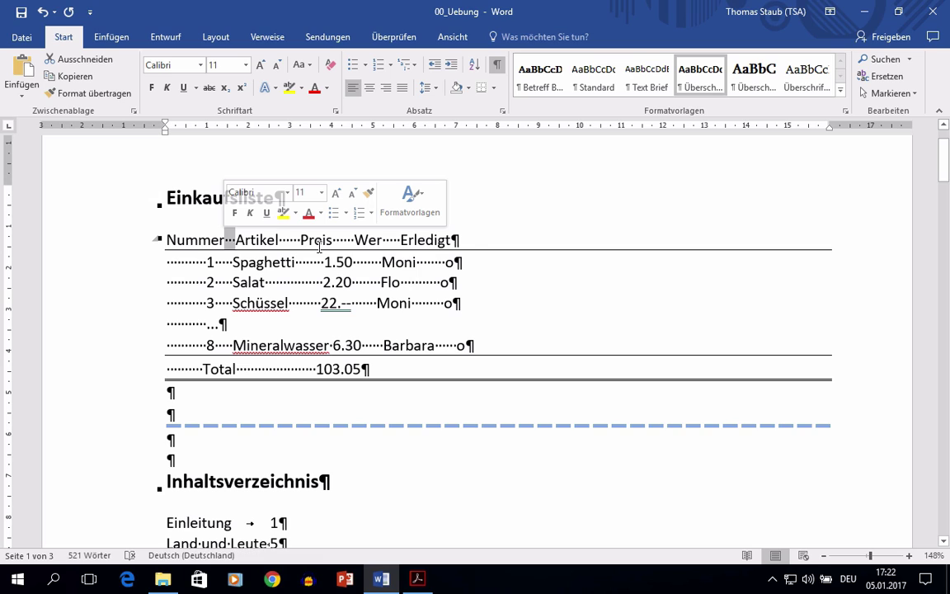
key("Tab")
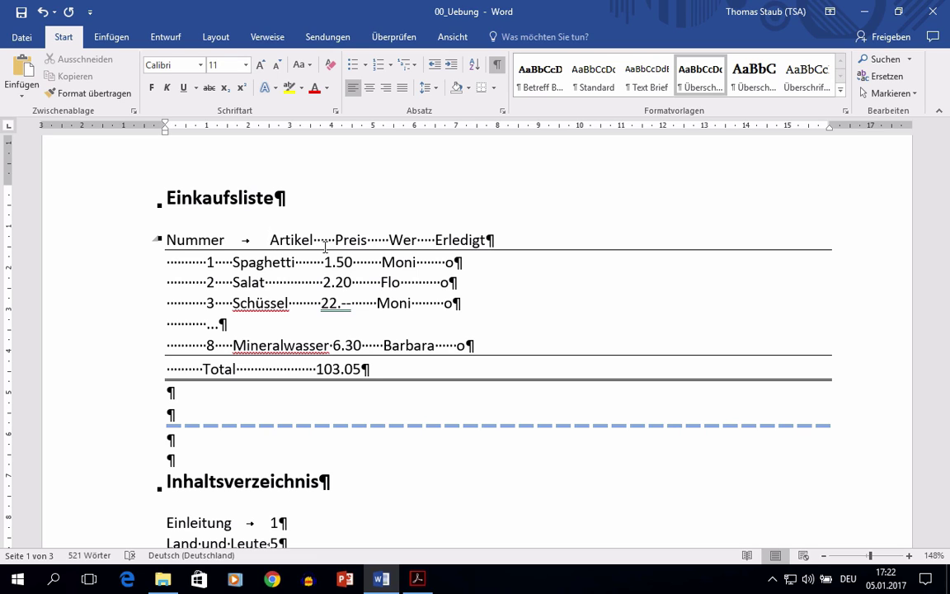
left_click_drag(335, 240, 325, 240)
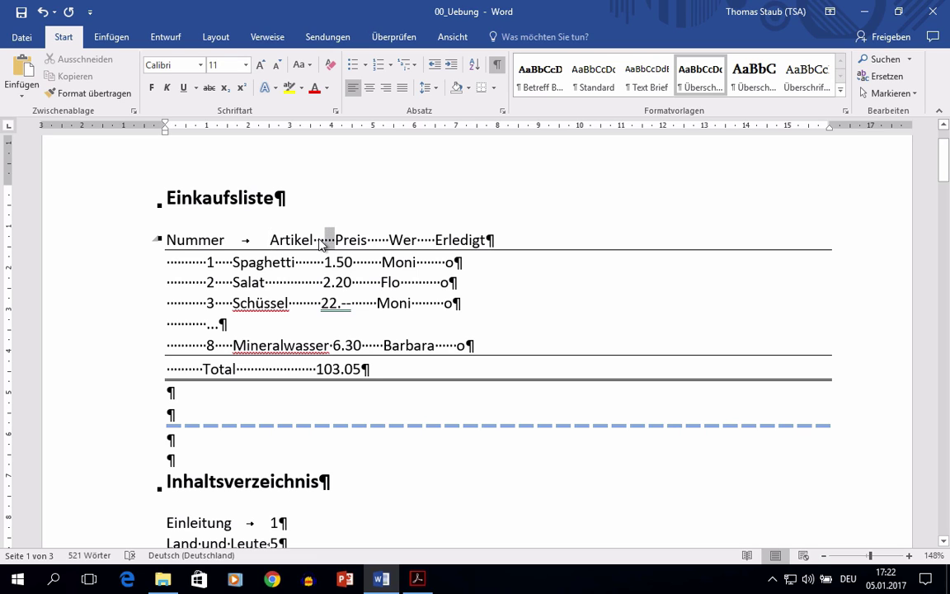
key("Tab")
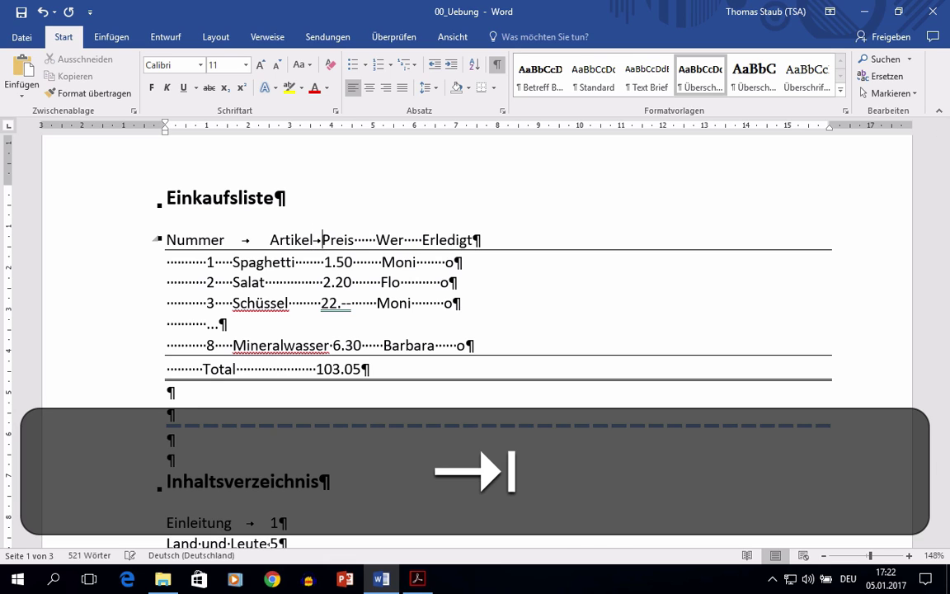
left_click_drag(376, 240, 357, 240)
key("Tab")
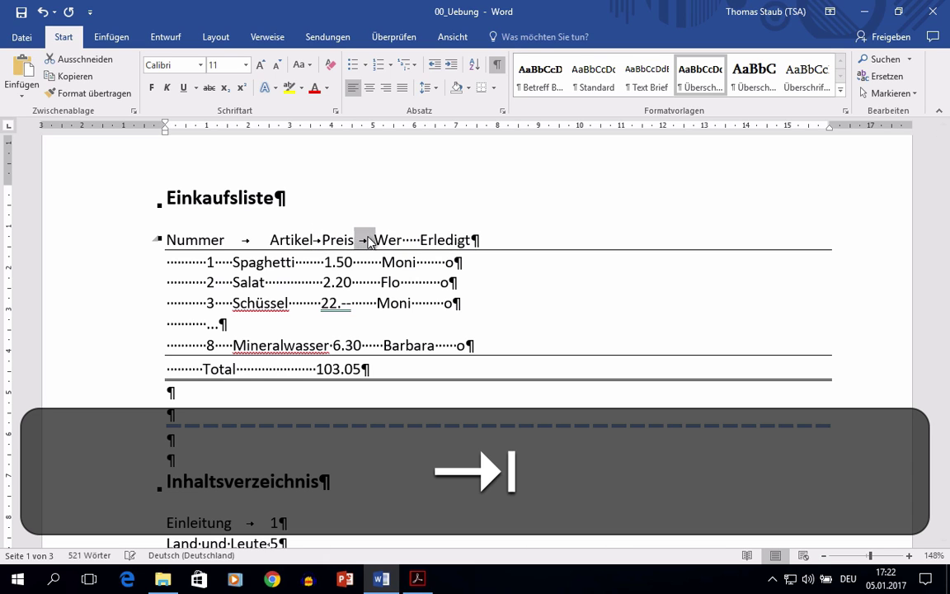
left_click_drag(420, 240, 402, 240)
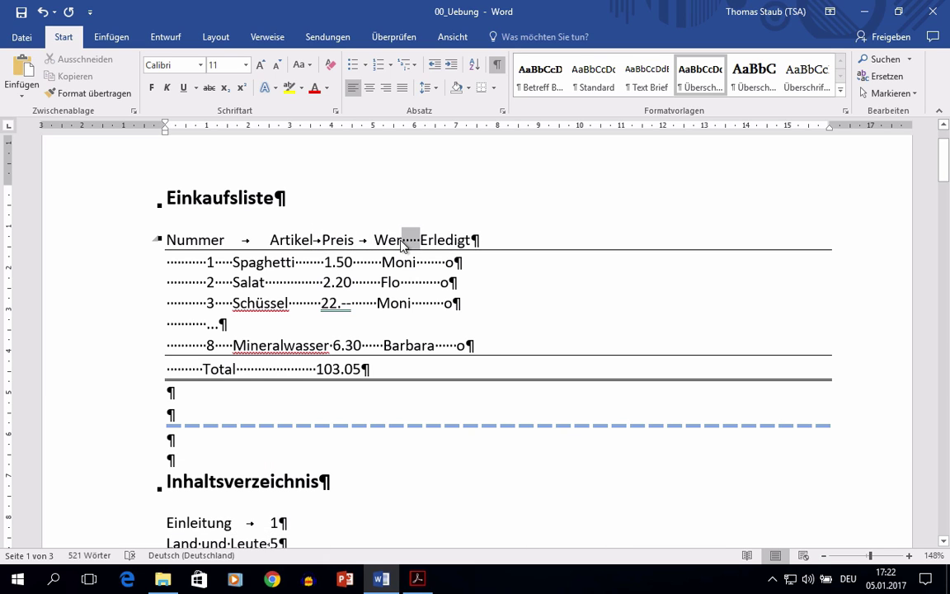
key("Tab")
left_click_drag(207, 262, 167, 263)
key("Tab")
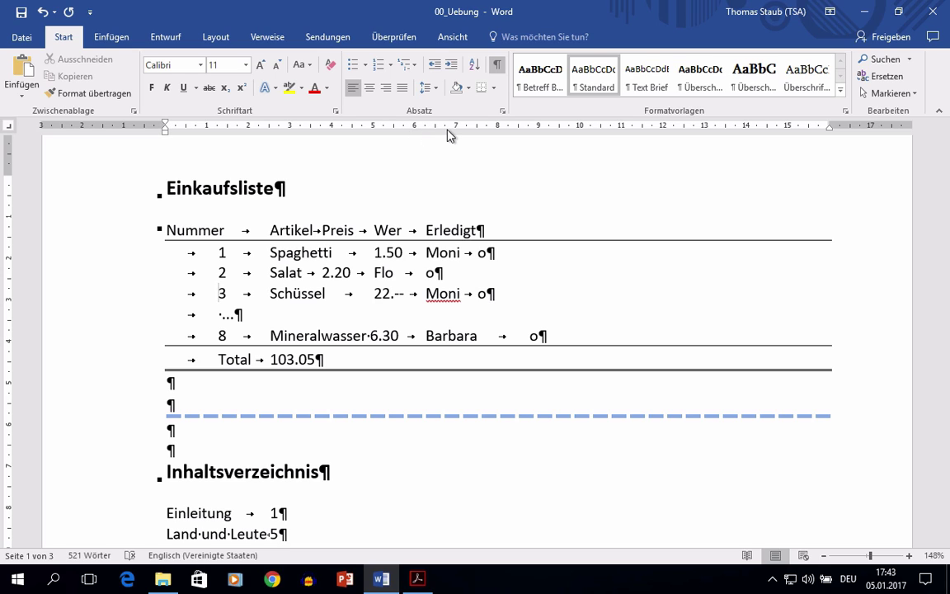
Step: Turn off the AutoFormat option that sets indents with tabs and backspace
left_click(450, 42)
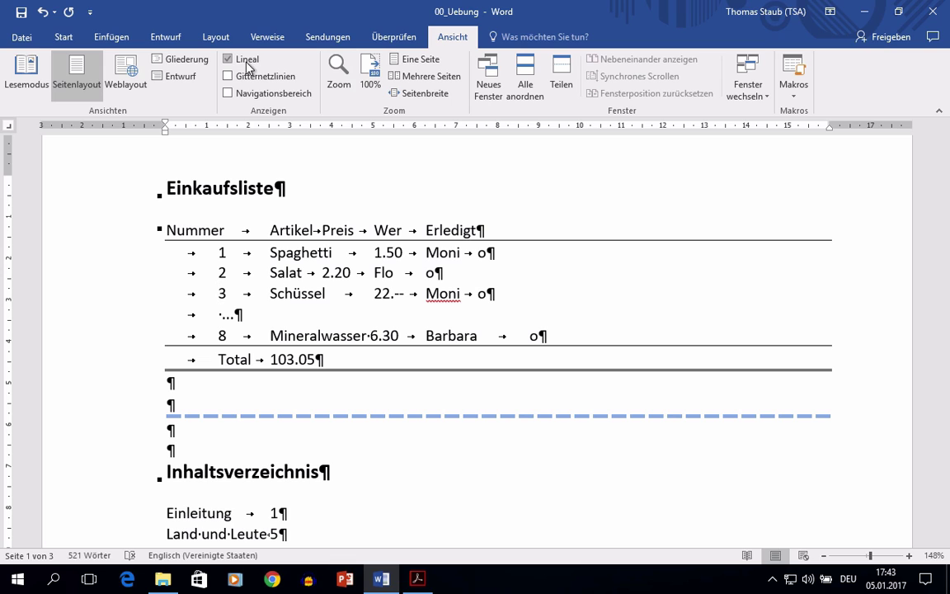
left_click(25, 39)
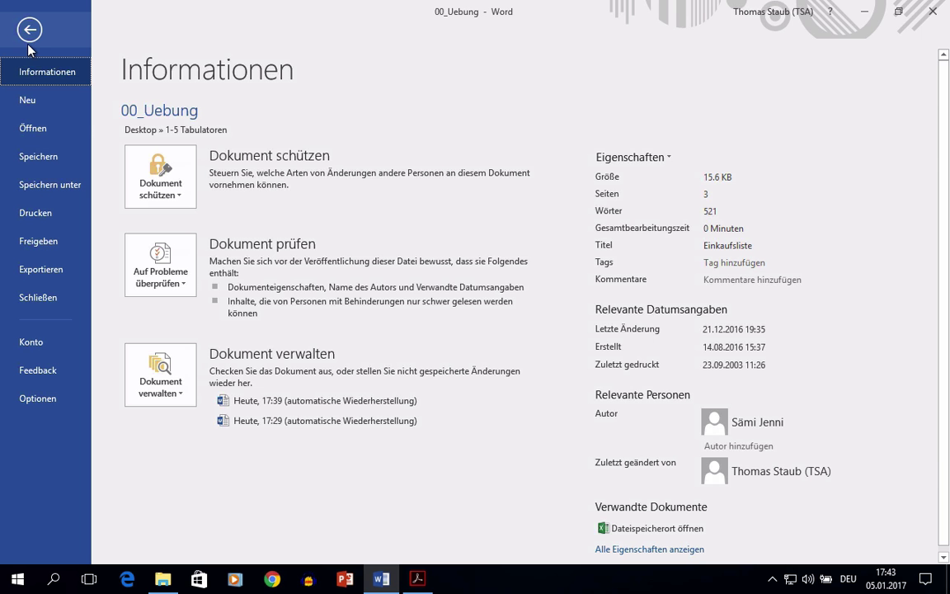
left_click(50, 401)
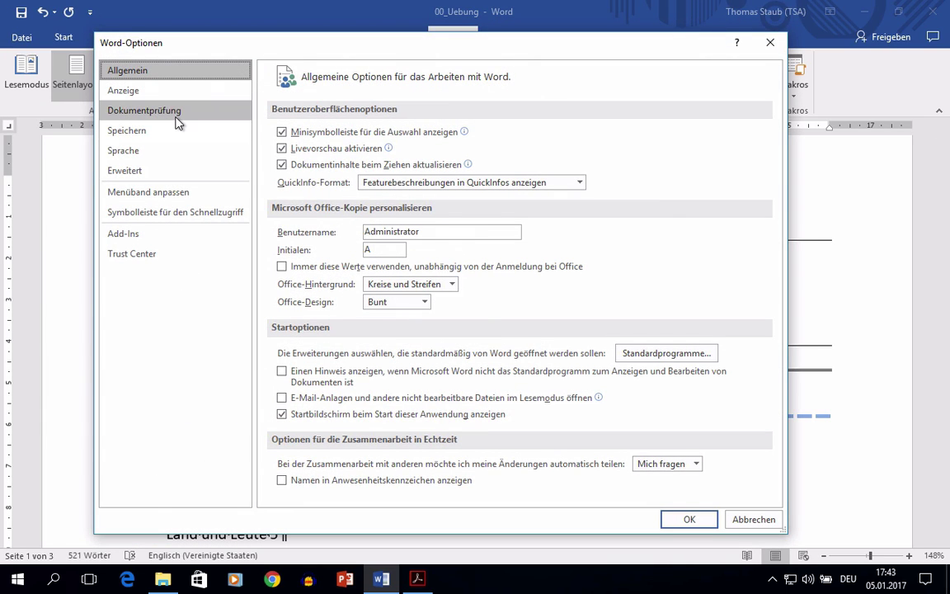
left_click(177, 116)
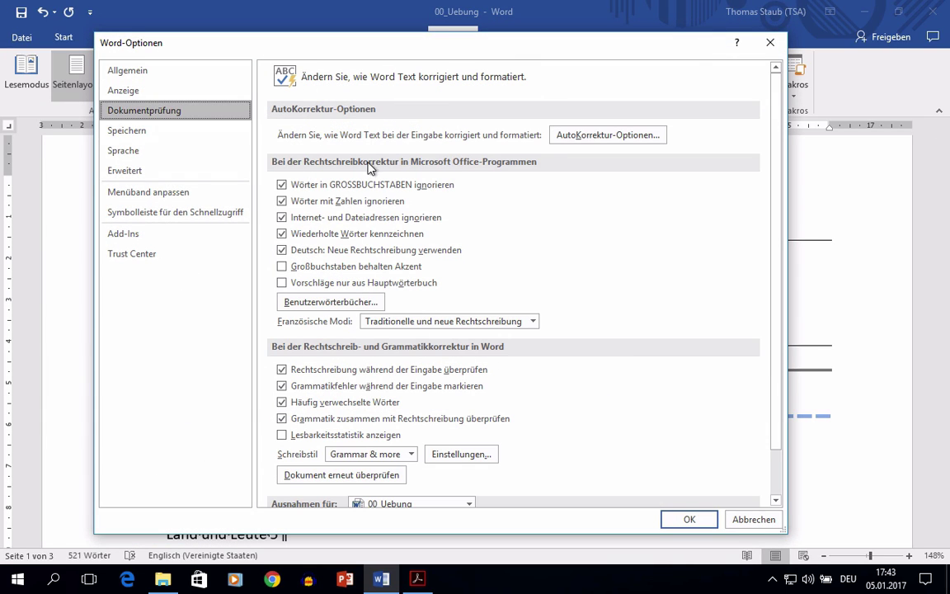
left_click(567, 137)
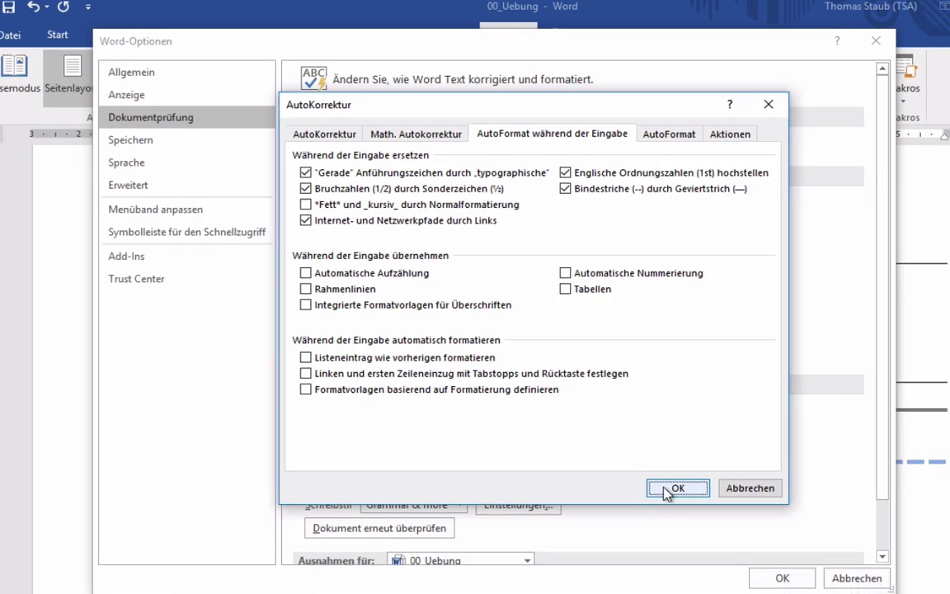
left_click(665, 538)
left_click(761, 576)
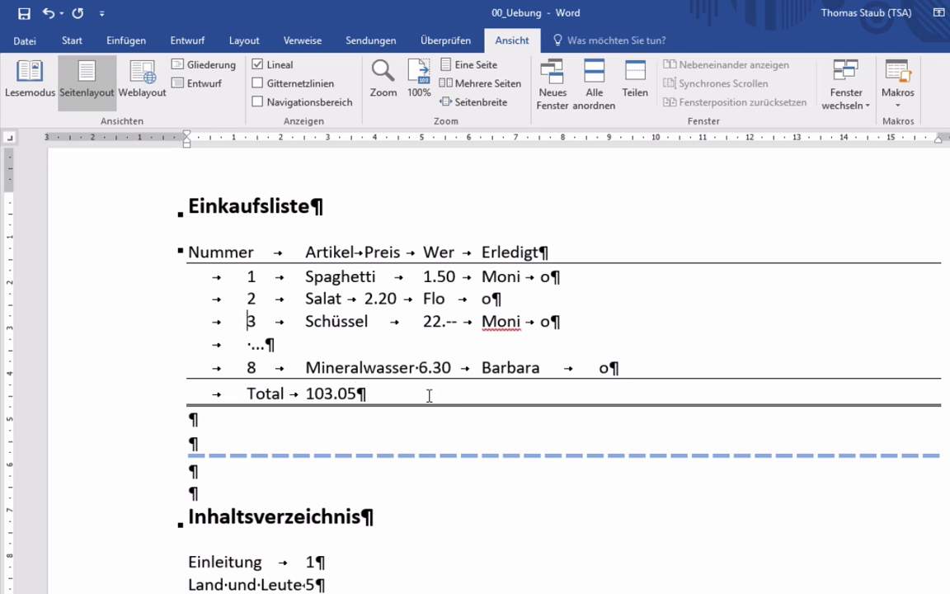
Step: For the selected rows, add a right tab near 1 cm and left tabs at 3.5 cm and 8 cm
mouse_move(427, 394)
left_mouse_down()
mouse_move(270, 339)
mouse_move(190, 253)
left_mouse_up()
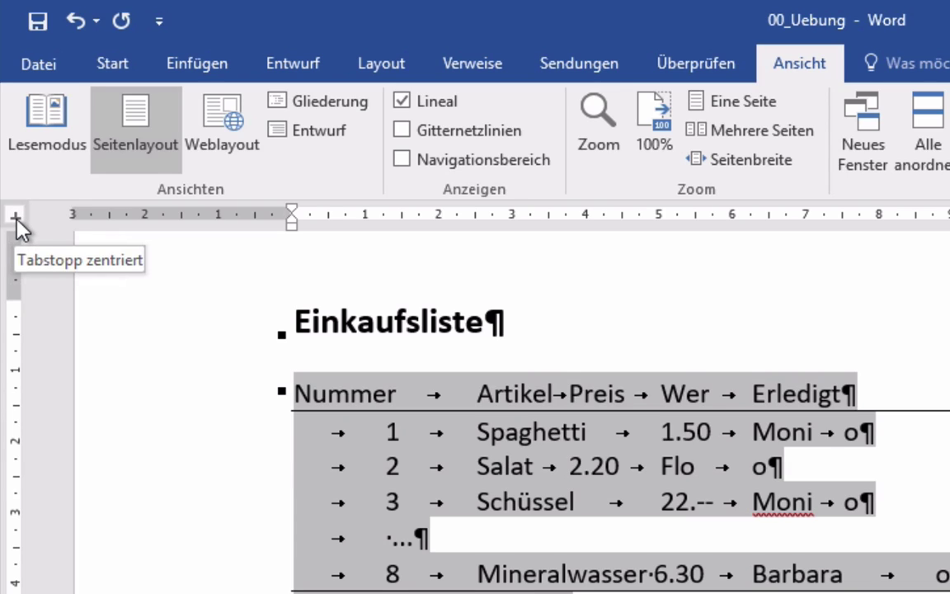
left_click(15, 216)
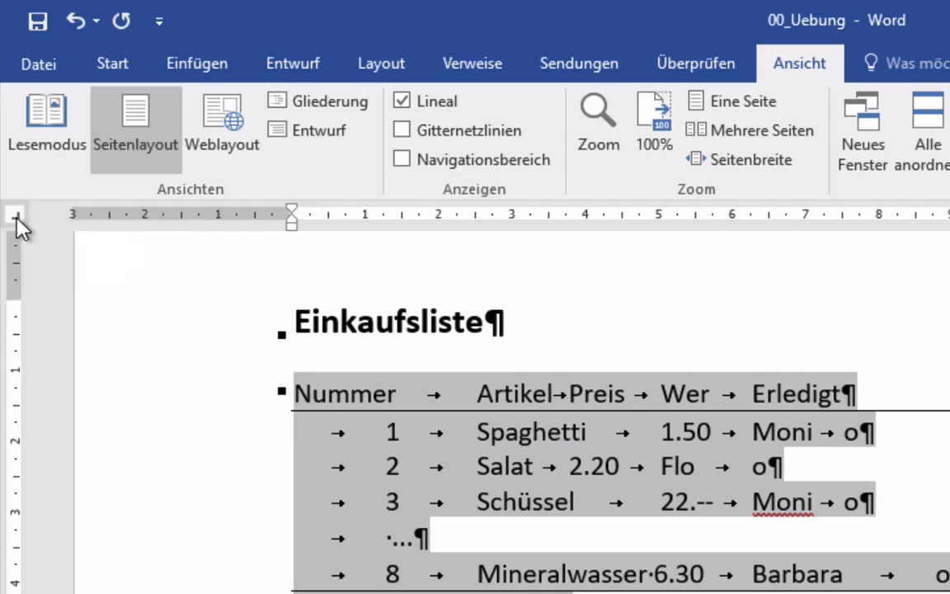
left_click(363, 224)
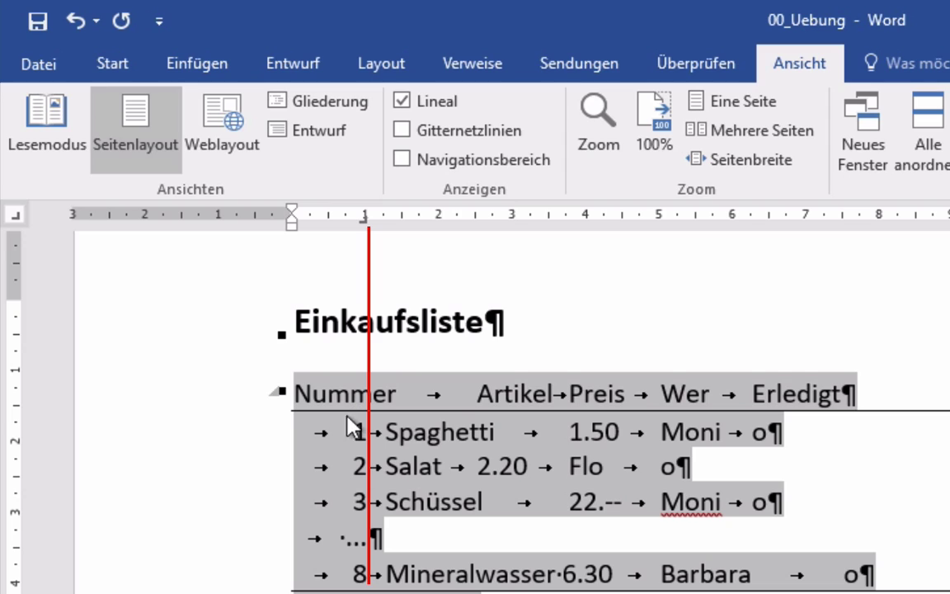
left_click(16, 215)
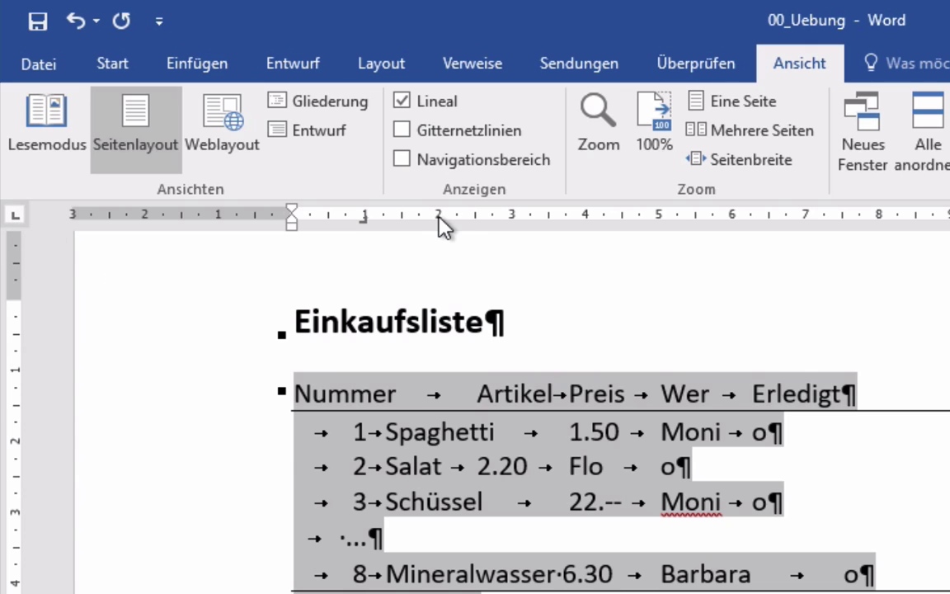
left_click(548, 217)
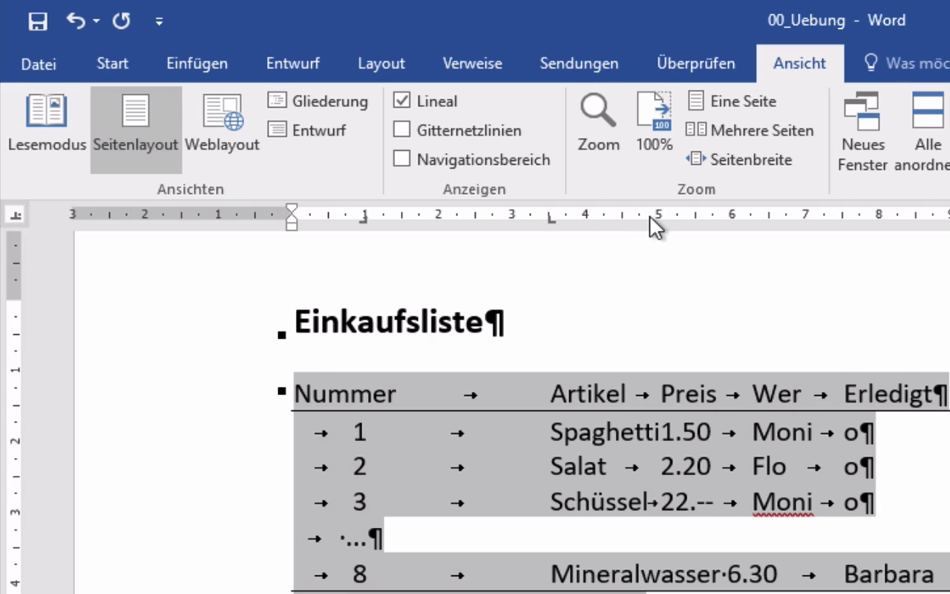
left_click(879, 216)
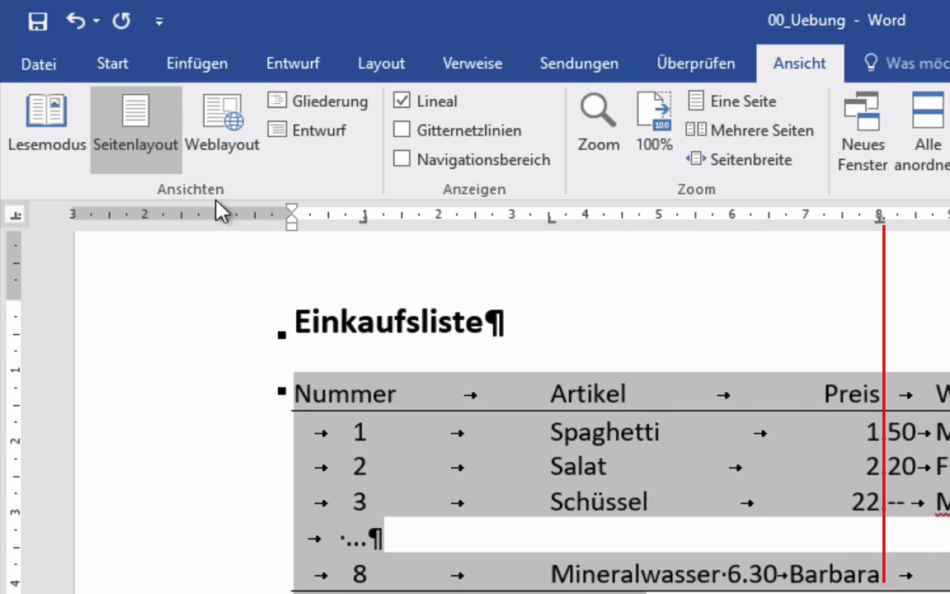
Step: Add a tab at 12 cm for Wer, a bar tab at 13 cm and a left tab at 14 cm
left_click(17, 217)
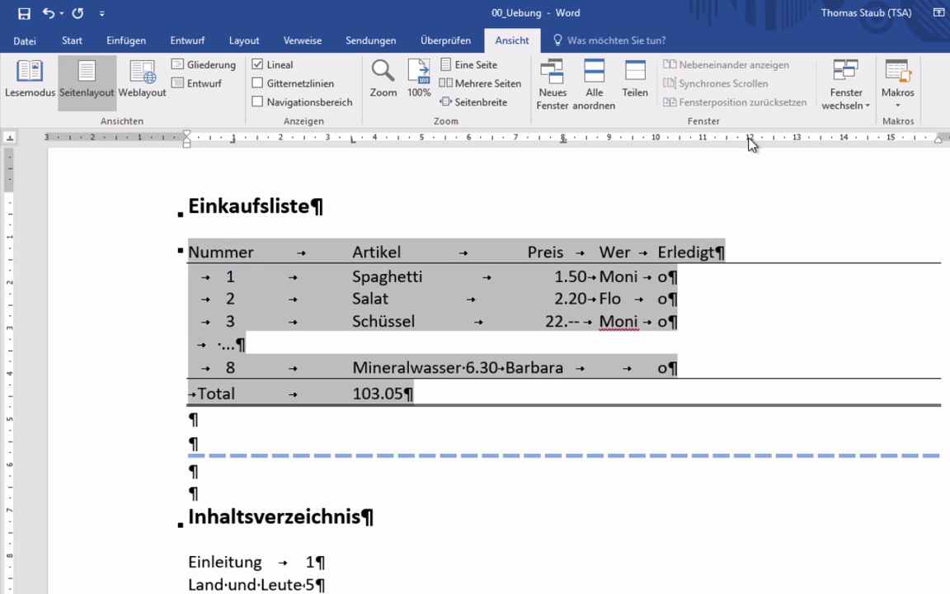
left_click(749, 139)
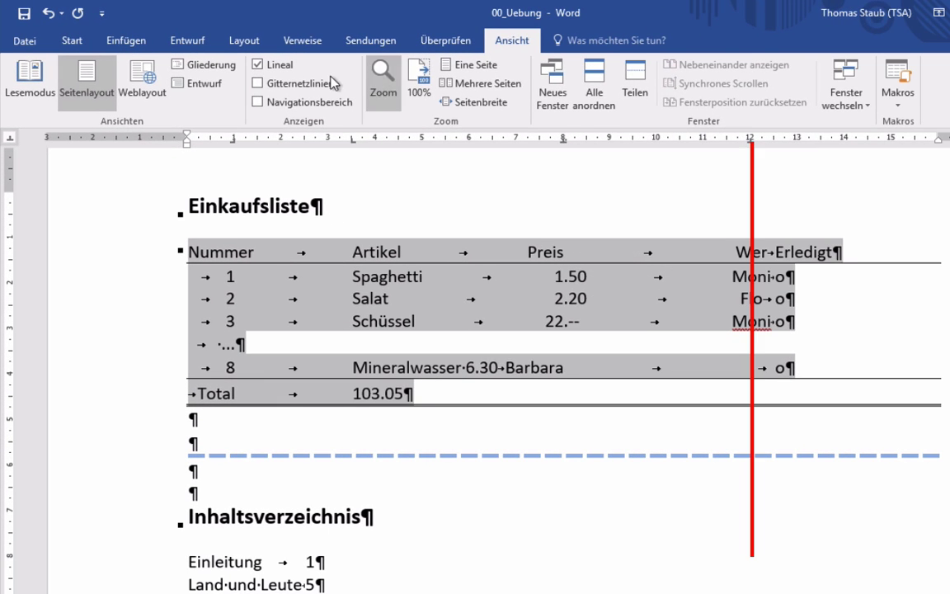
left_click(10, 141)
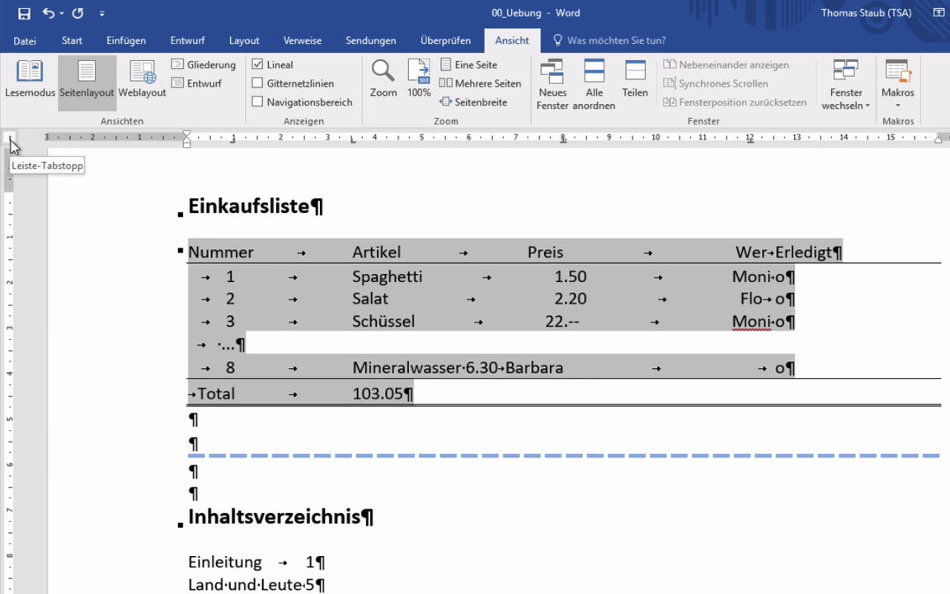
left_click(796, 139)
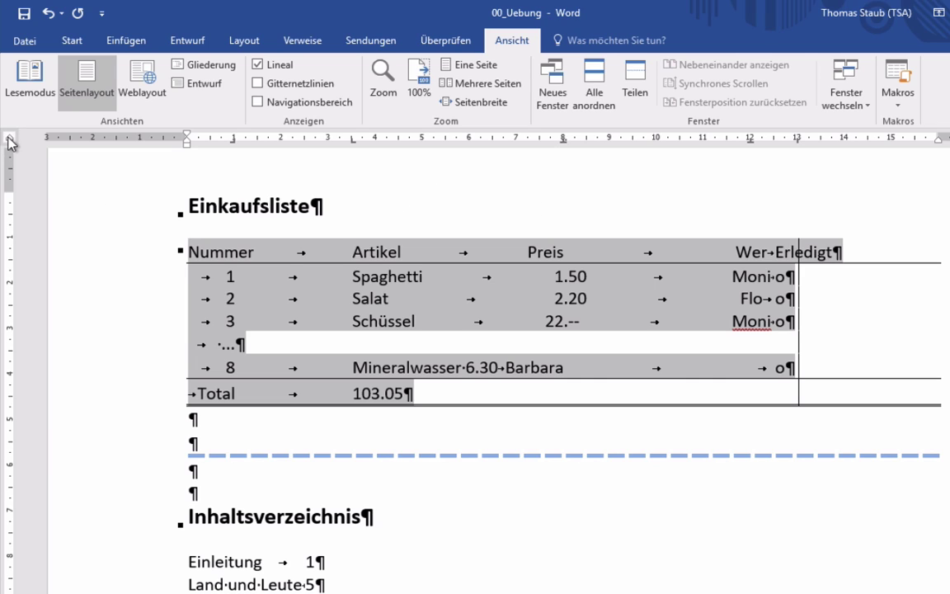
left_click(845, 139)
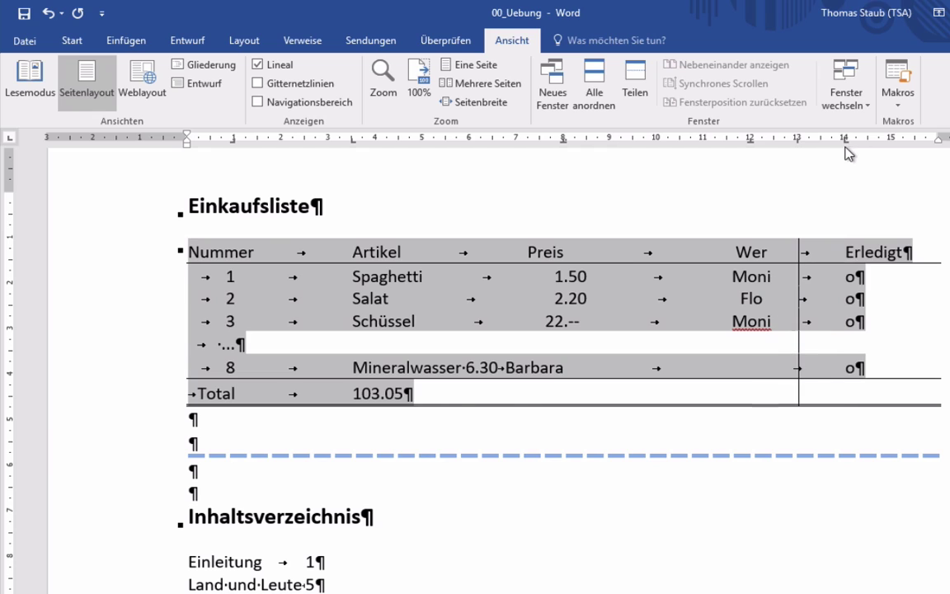
Step: Tab 6.30 into Preis, delete Barbara's extra tab, and tab 103.05 under the Preis column
left_click(467, 369)
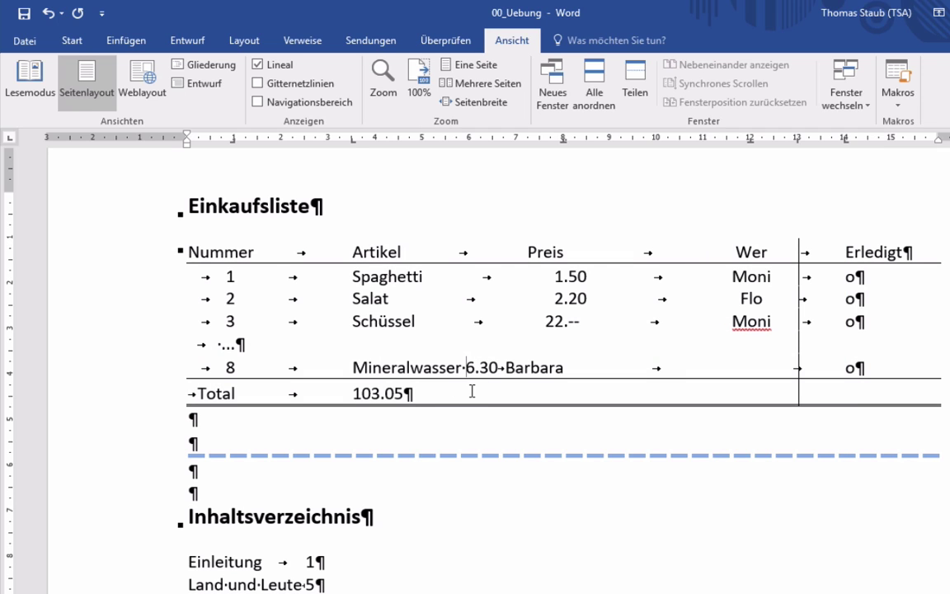
key("Tab")
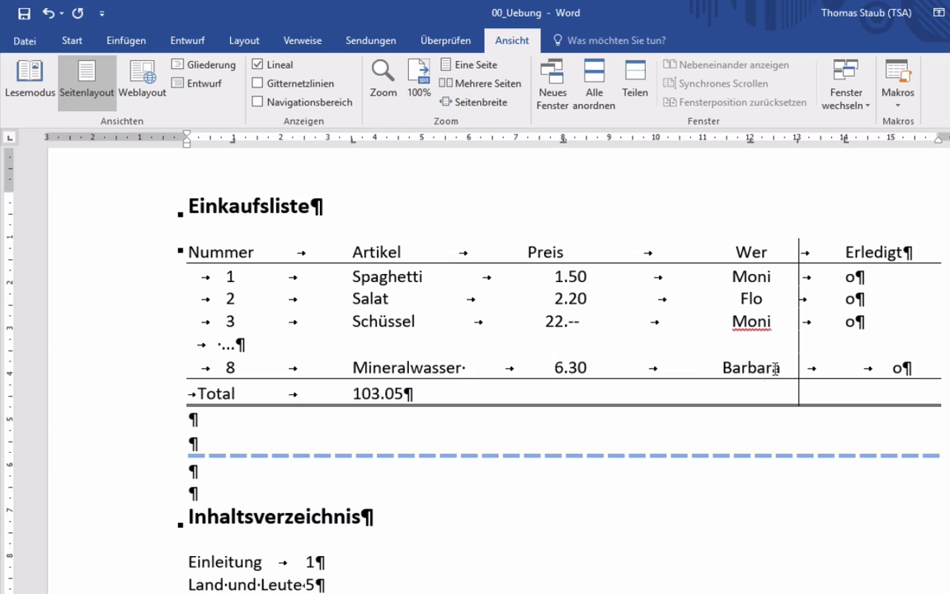
double_click(868, 371)
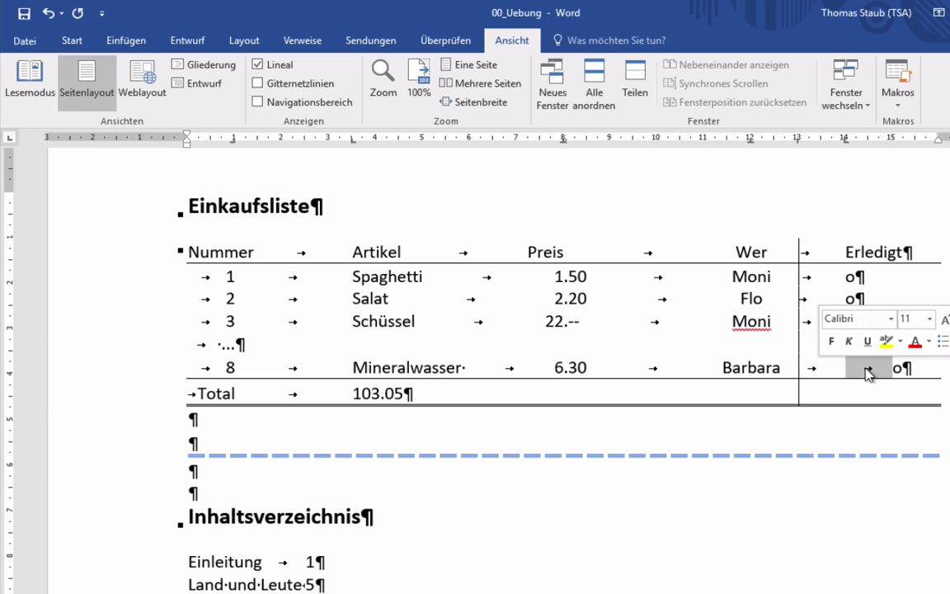
key("BackSpace")
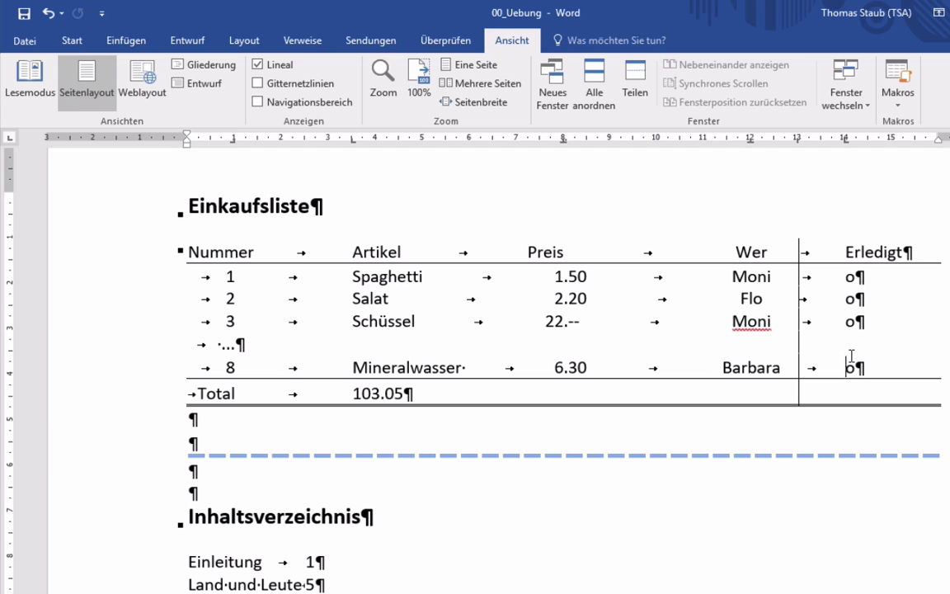
left_click(350, 393)
key("Tab")
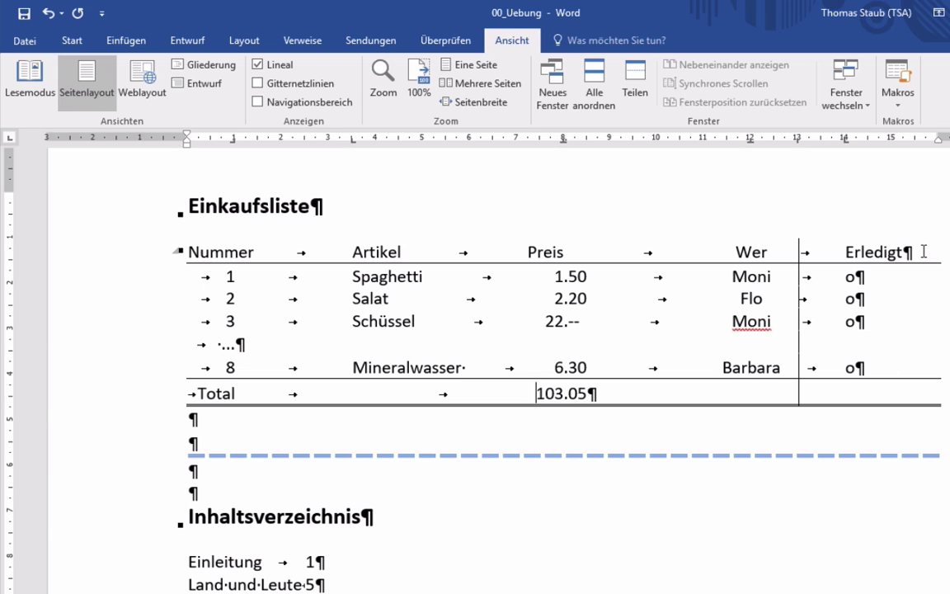
Step: Move the header row's Preis tab stop slightly right so the heading sits over the prices
left_click_drag(922, 252, 181, 248)
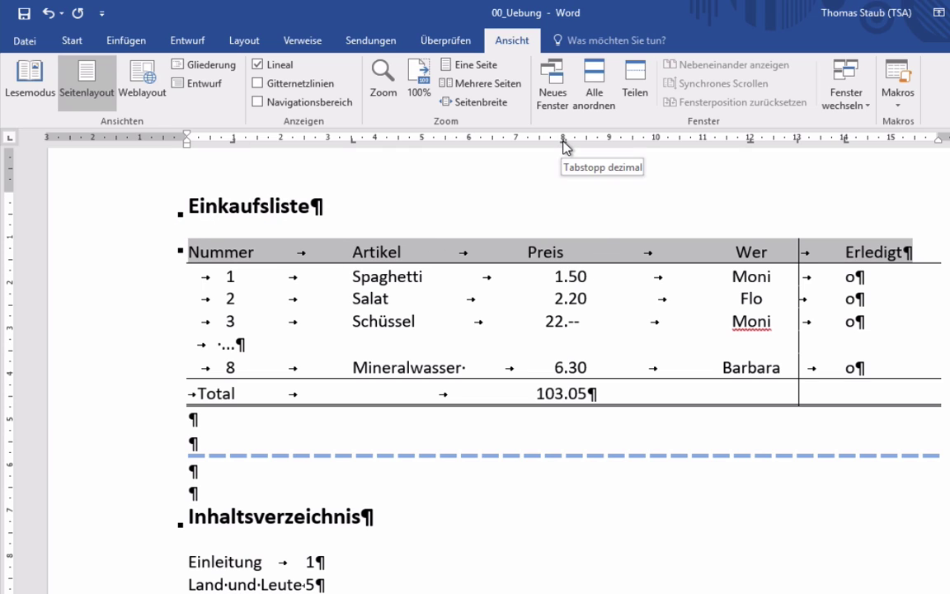
left_click_drag(565, 147, 586, 147)
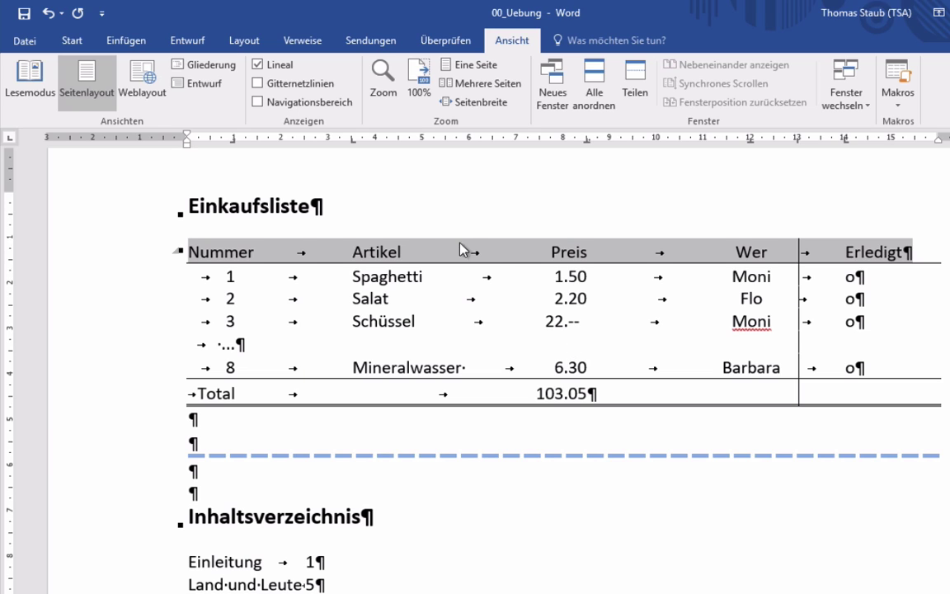
left_click(387, 298)
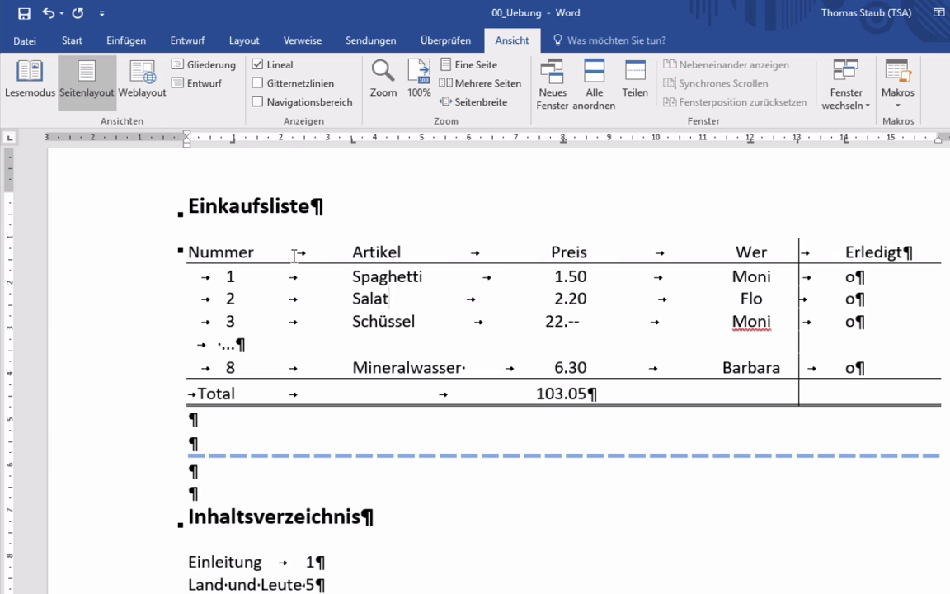
double_click(233, 142)
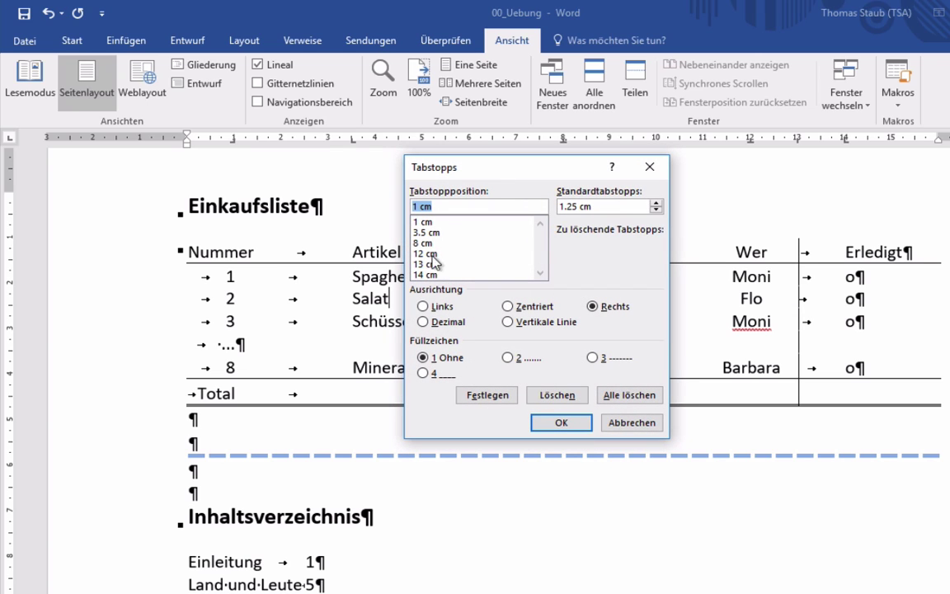
left_click(425, 232)
left_click(424, 243)
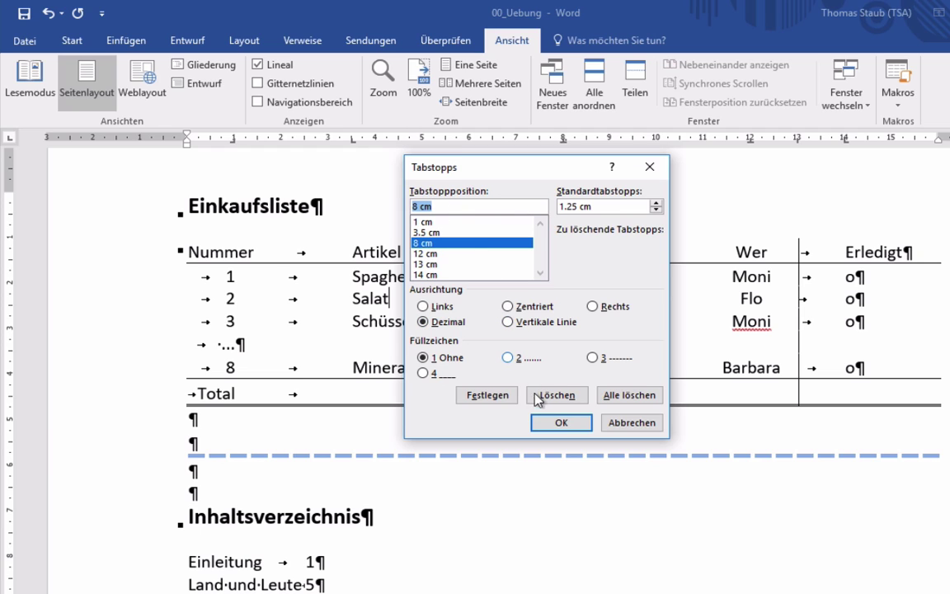
left_click(618, 426)
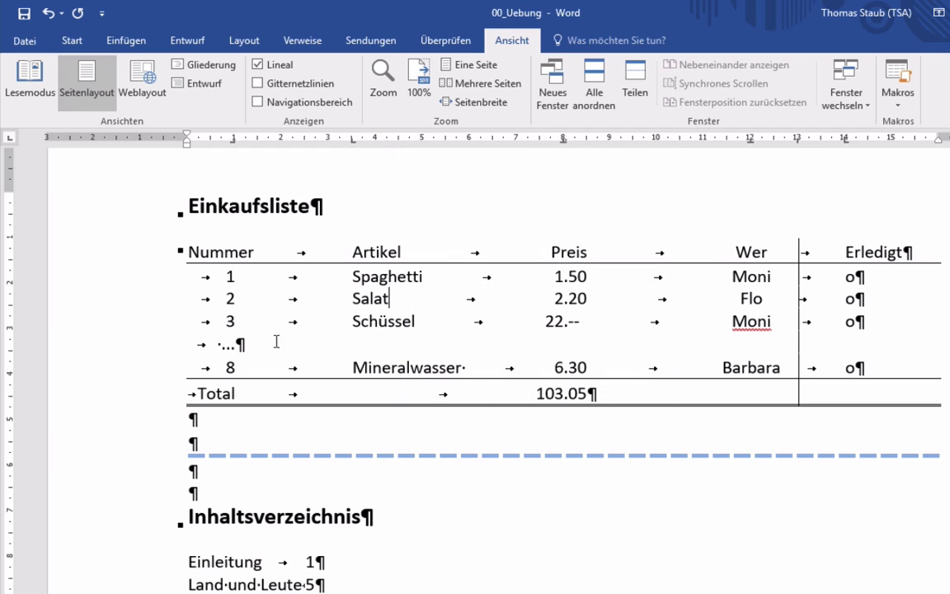
left_click_drag(236, 344, 228, 342)
mouse_move(226, 343)
key("alt+Tab")
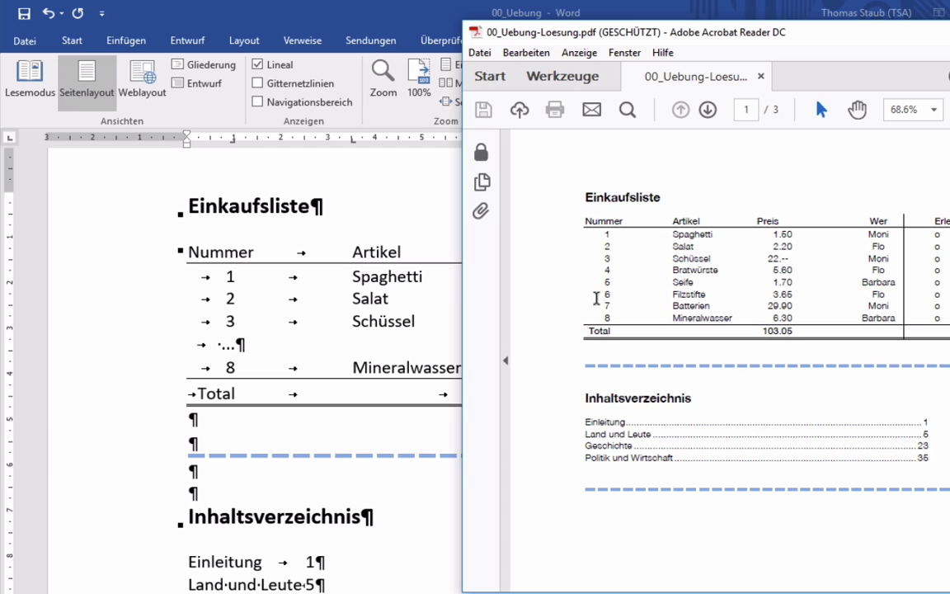
key("alt+Tab")
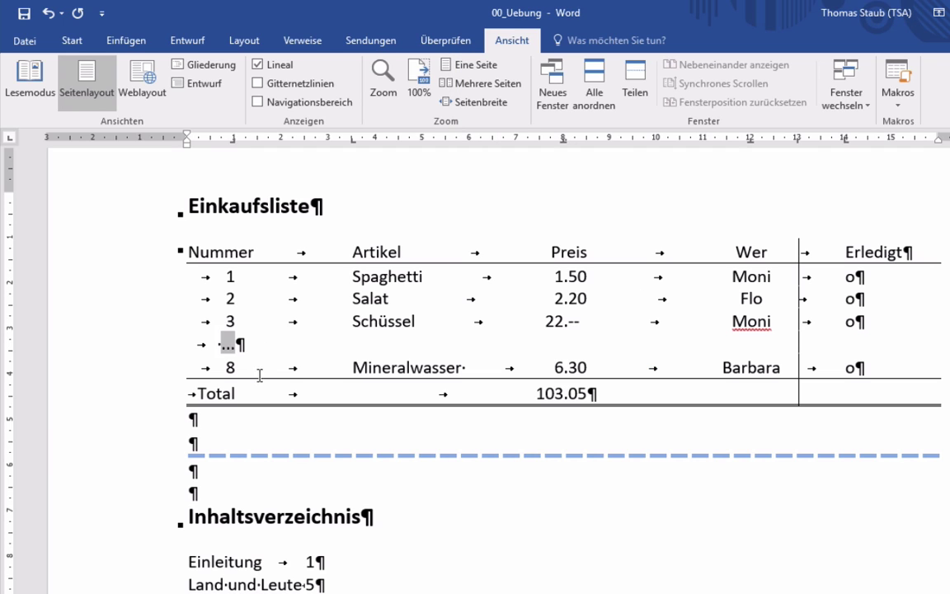
Step: Enter row 4 as Bratwürste, 5.60, Flo, o in place of the ellipsis, then start a new line
type("4")
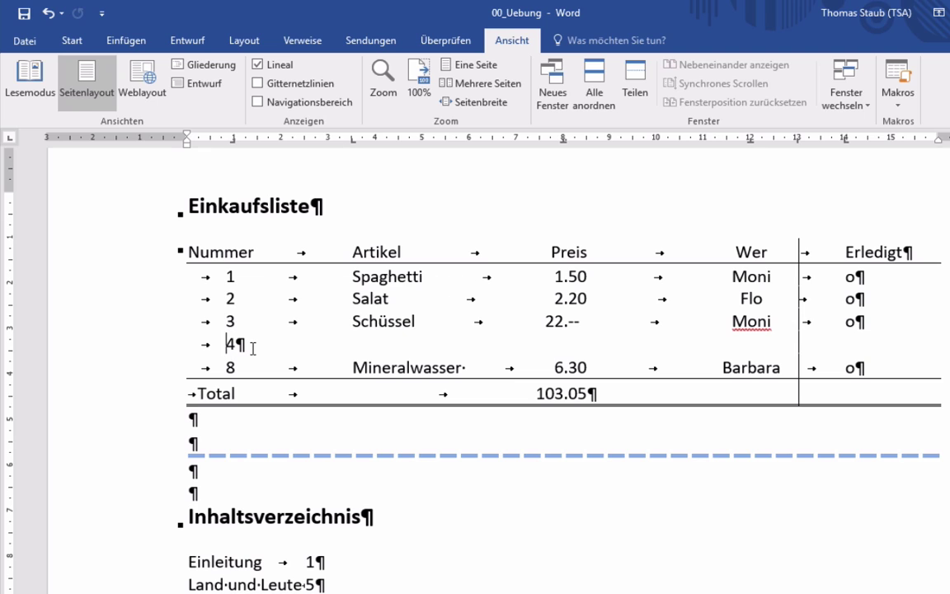
key("Tab")
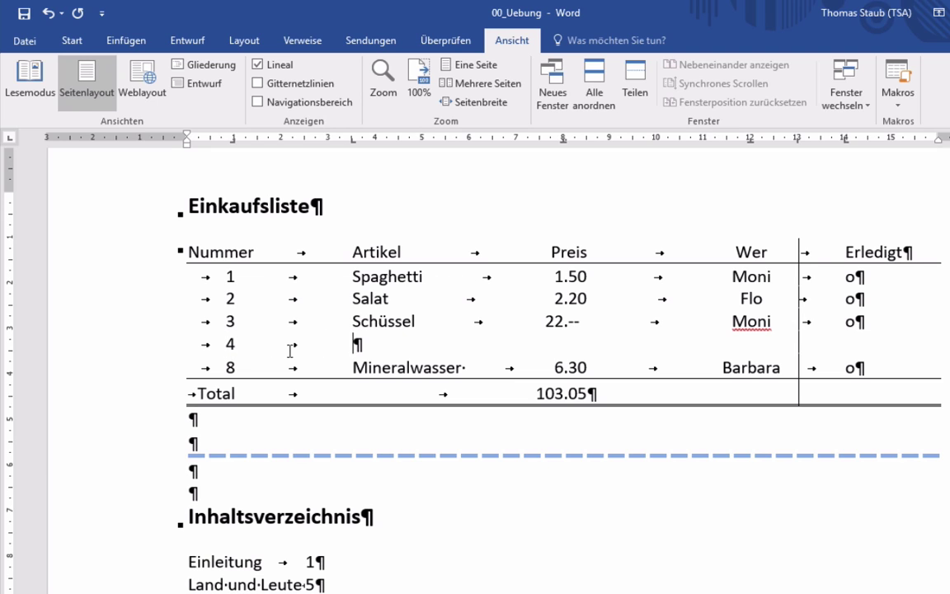
type("Bratwürste")
key("Tab")
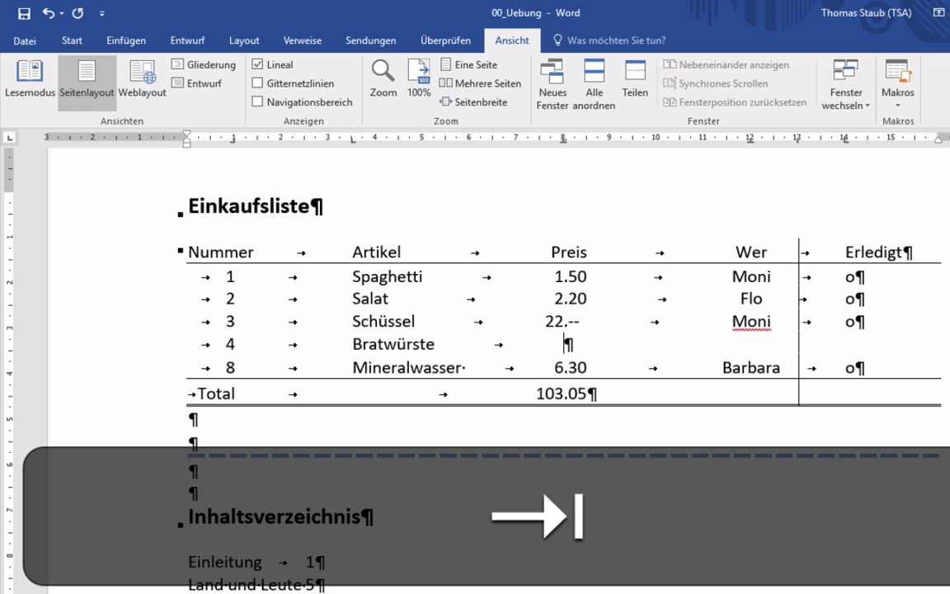
type("5.6")
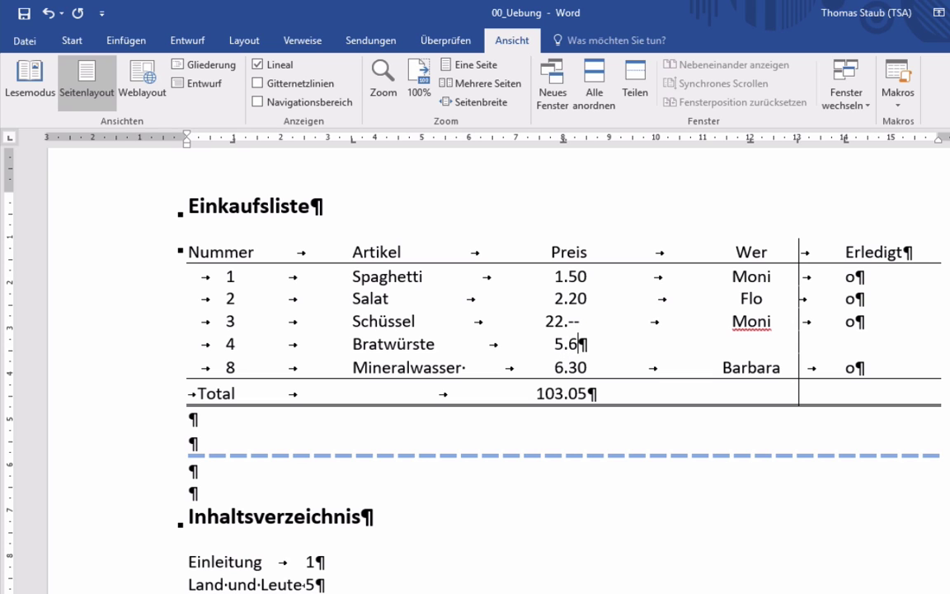
type("0")
key("Tab")
type("Flo")
key("Tab")
type("o")
key("Return")
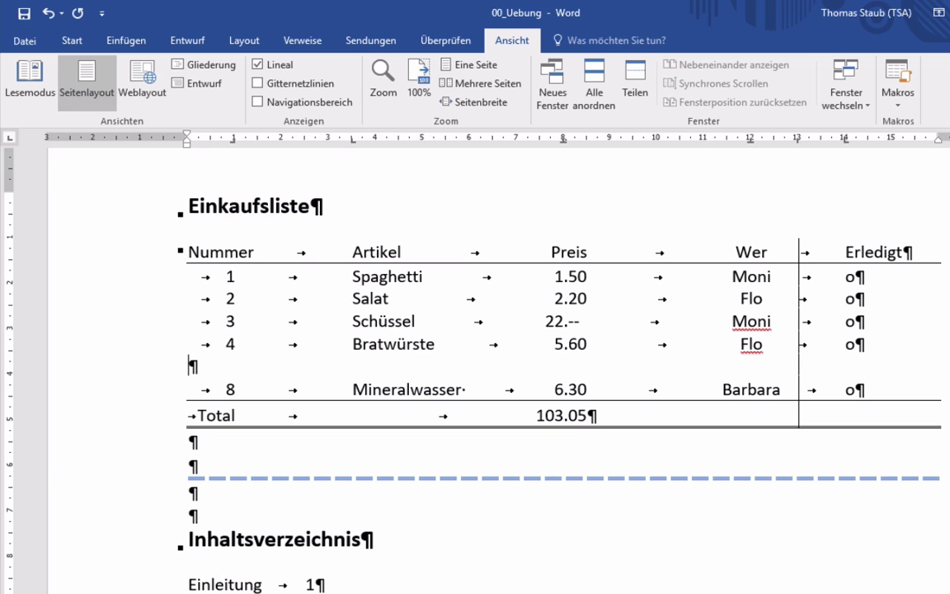